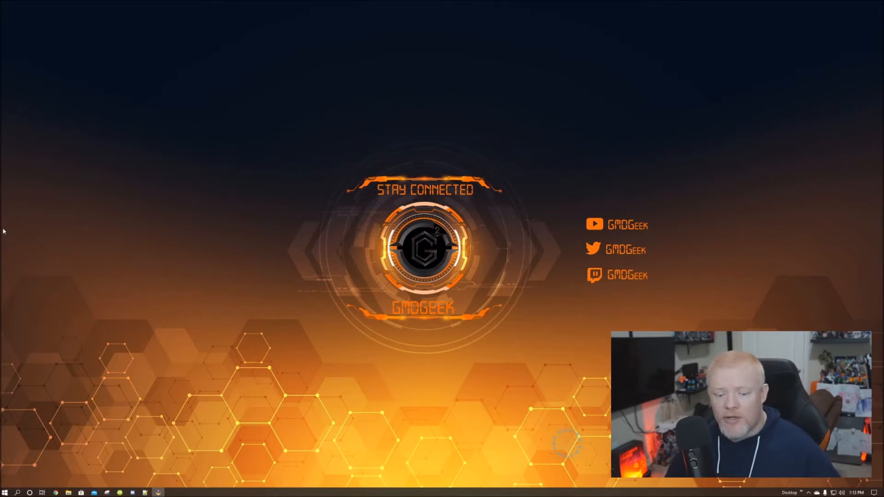
# - Switch to the browser's StreamElements bot modules page and check which channels the account can manage
pyautogui.click(55, 493)
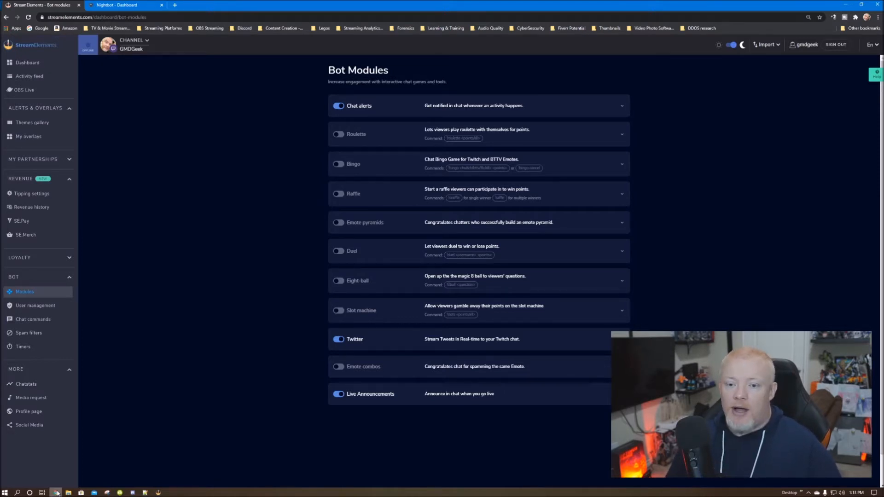
pyautogui.click(147, 42)
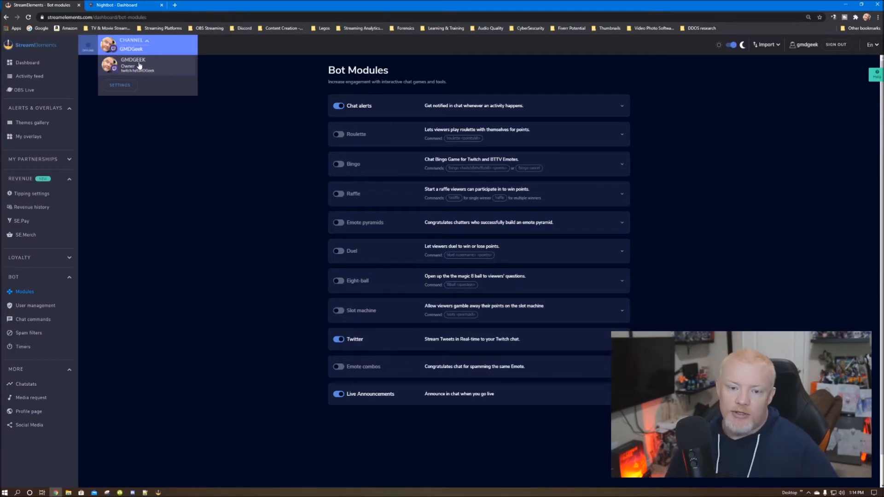
pyautogui.click(221, 156)
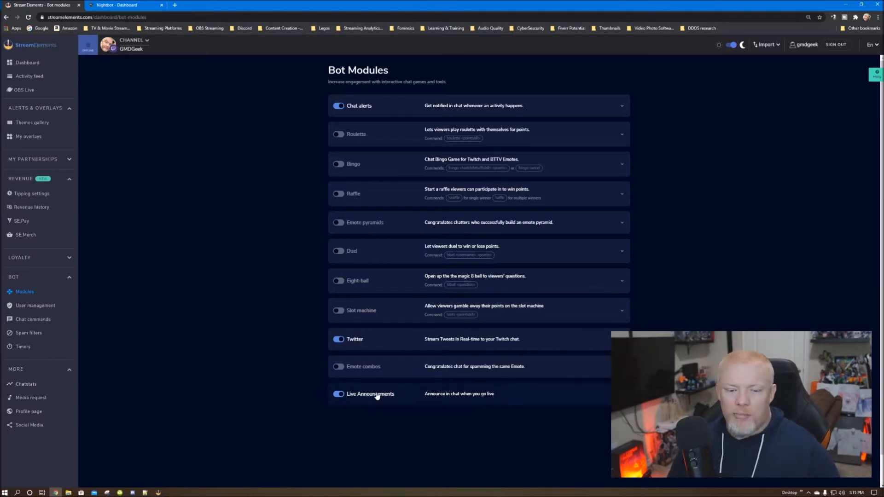
# - Review the bot's user management list and the default chat commands available to everyone
pyautogui.click(37, 305)
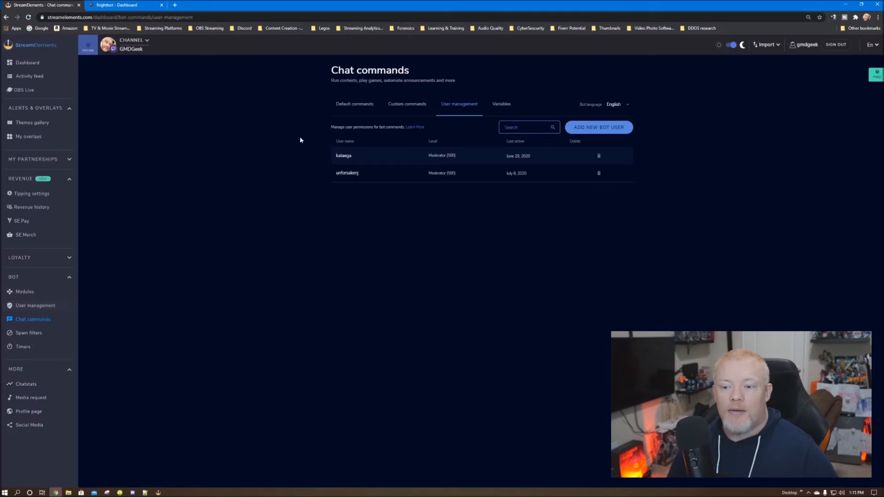
pyautogui.click(356, 106)
pyautogui.scroll(-2, 252, 198)
pyautogui.scroll(2, 252, 198)
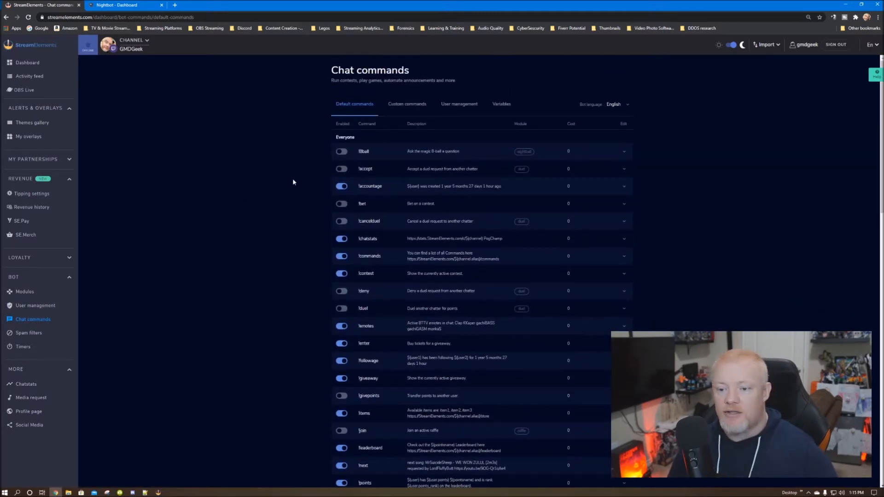
pyautogui.scroll(-2, 316, 175)
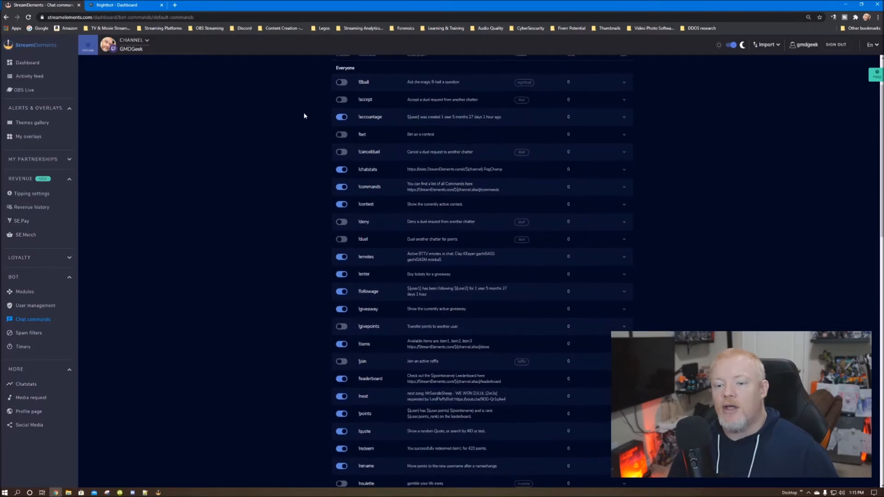
pyautogui.scroll(1, 307, 121)
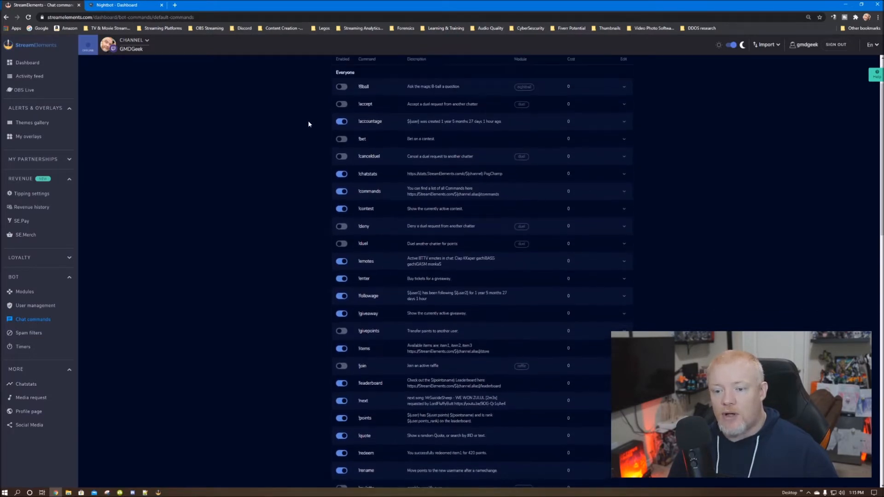
pyautogui.scroll(-1, 496, 179)
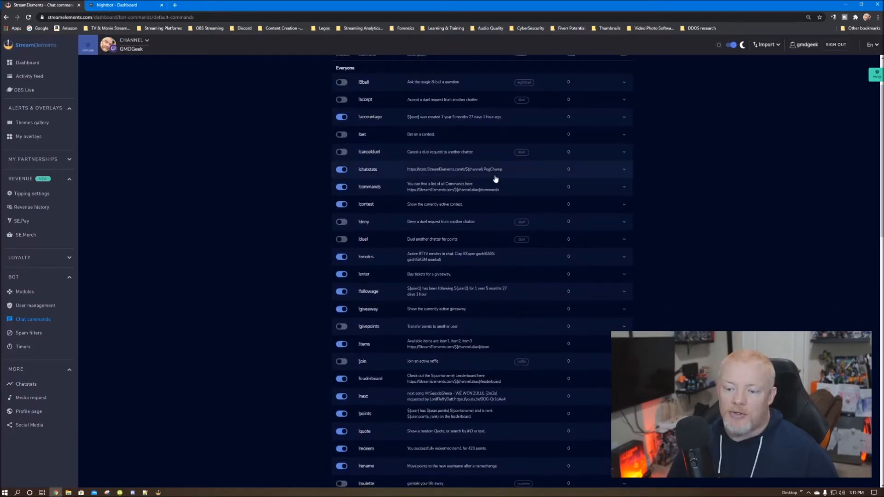
pyautogui.scroll(-3, 391, 184)
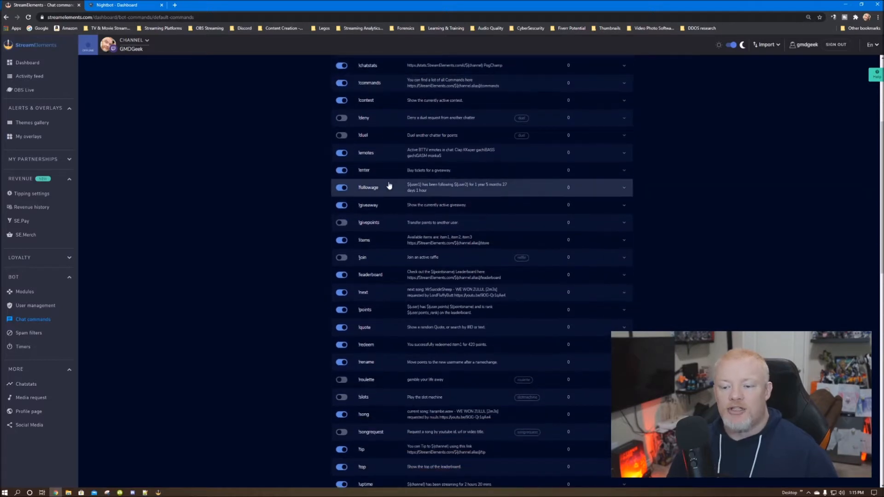
pyautogui.scroll(3, 389, 185)
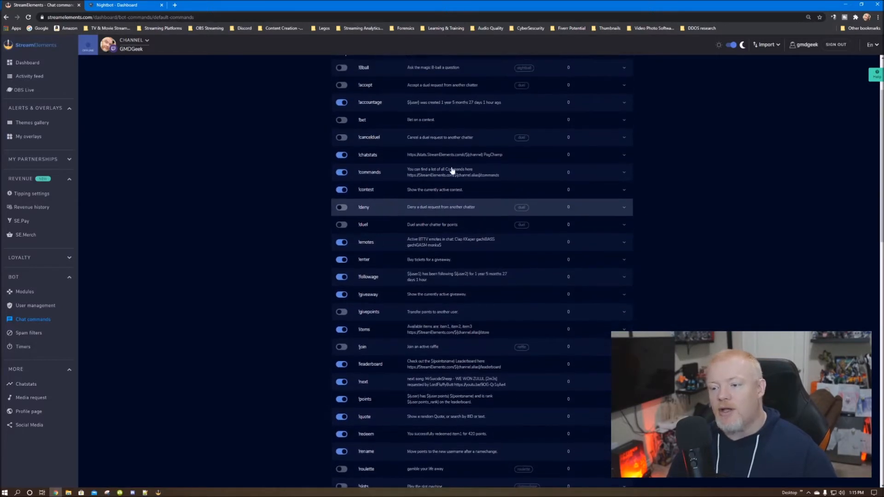
# - Inspect the settings of the !8ball default command and collapse them again
pyautogui.click(620, 88)
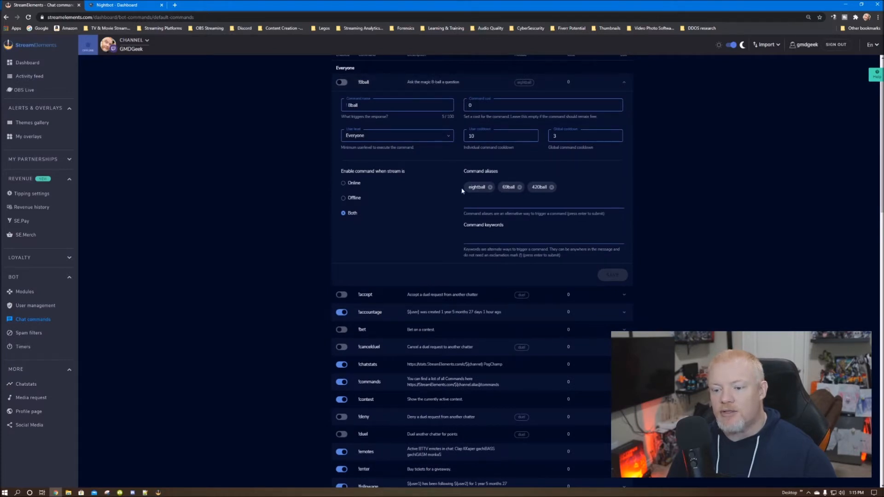
pyautogui.click(626, 84)
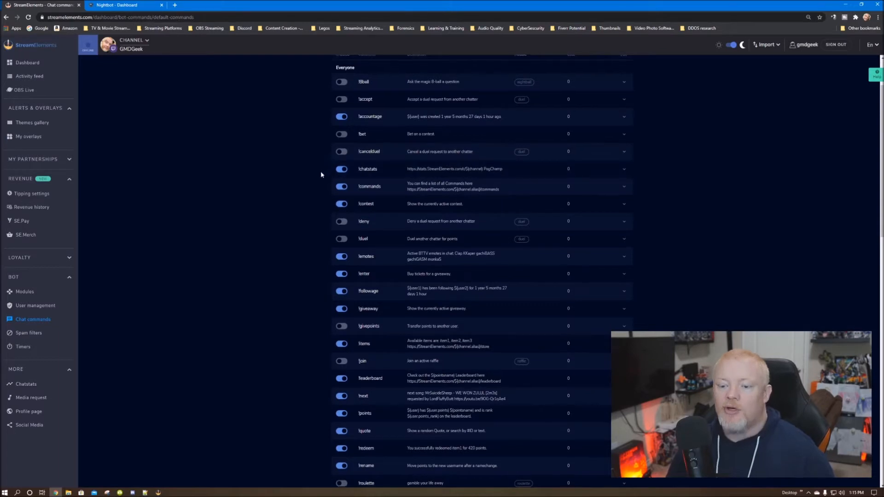
pyautogui.scroll(1, 321, 174)
pyautogui.scroll(1, 321, 173)
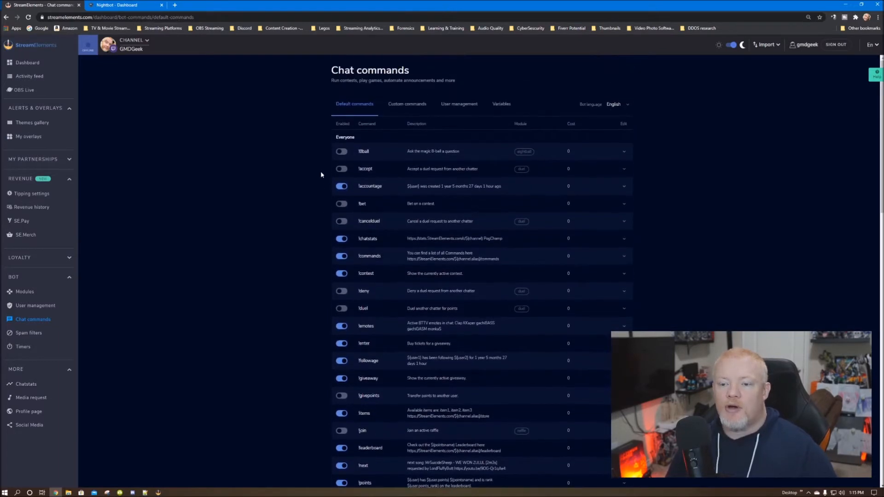
# - Review the custom chat commands, with a brief look at the bot's user management list
pyautogui.click(401, 108)
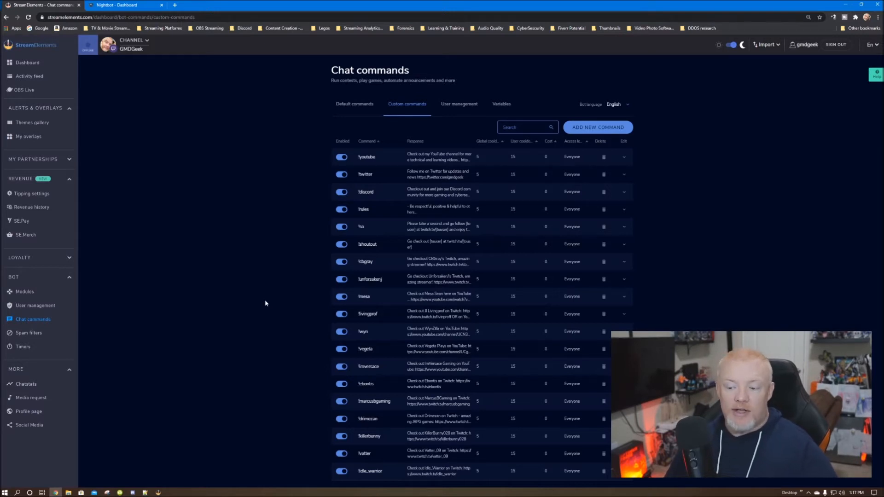
pyautogui.click(453, 107)
pyautogui.click(397, 106)
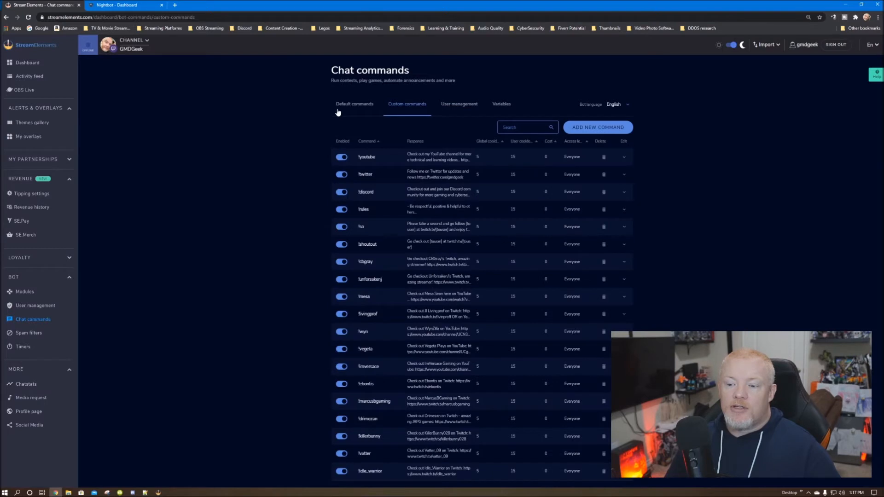
# - Create a new banned words group in the spam filters with Regulars as the excluded user level, and return to the filter overview
pyautogui.click(28, 332)
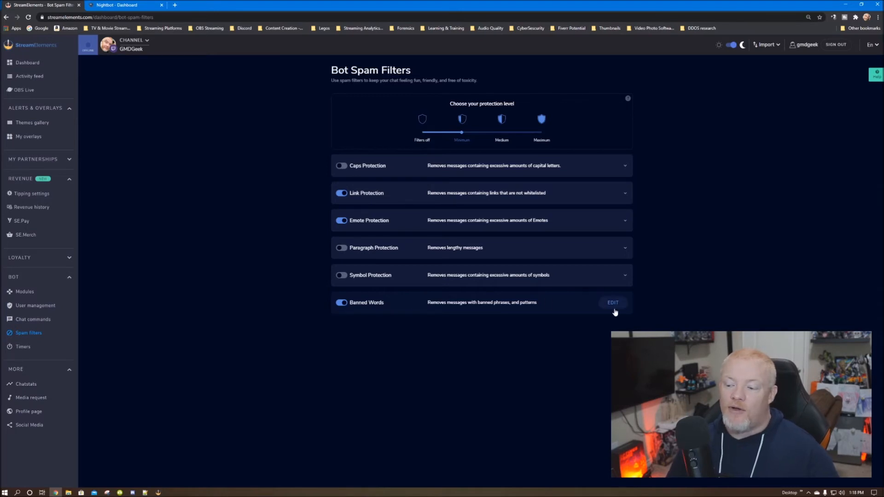
pyautogui.click(613, 308)
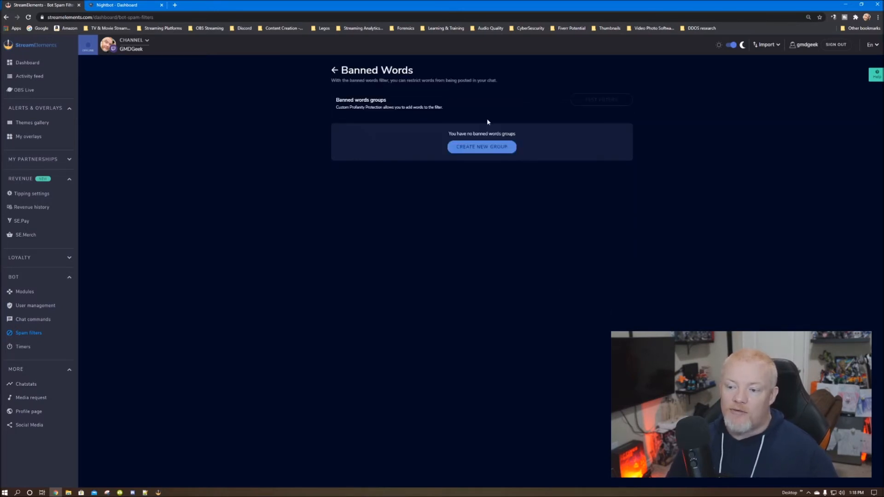
pyautogui.click(463, 152)
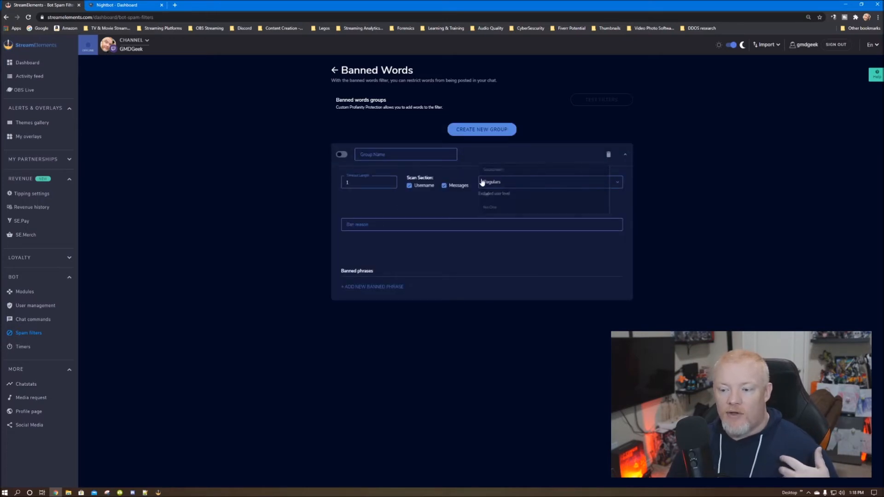
pyautogui.click(482, 182)
pyautogui.click(482, 183)
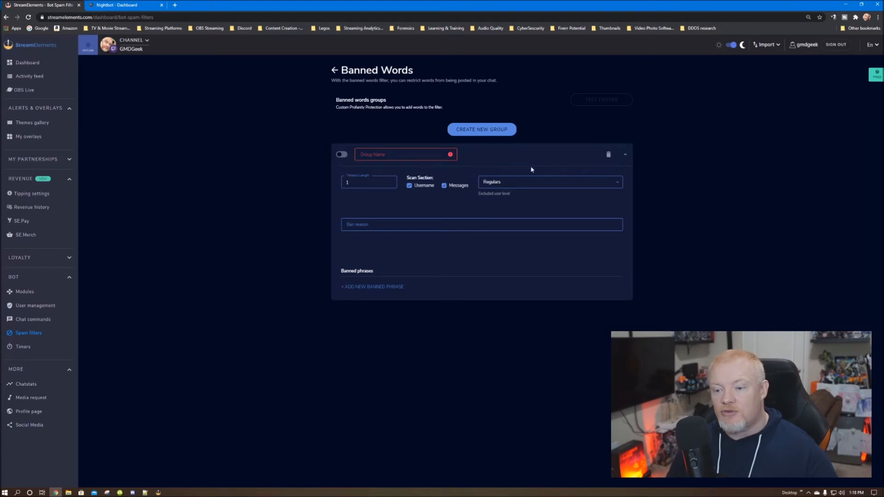
pyautogui.click(626, 155)
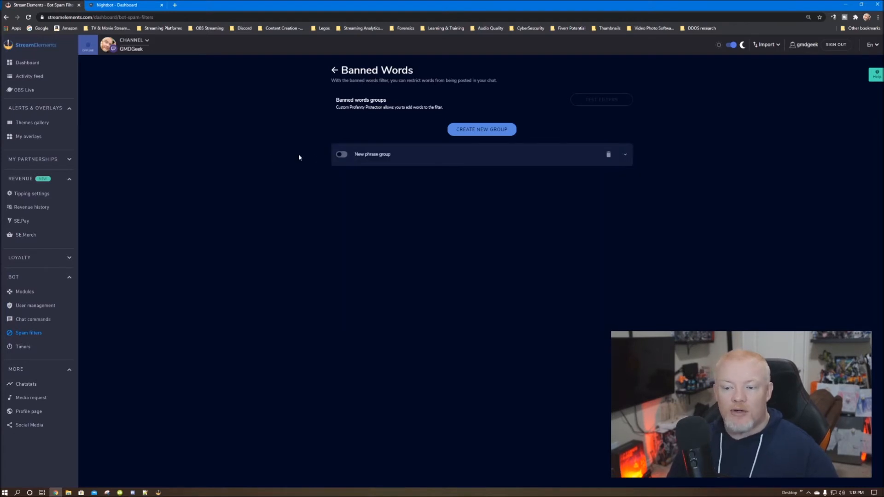
pyautogui.click(335, 71)
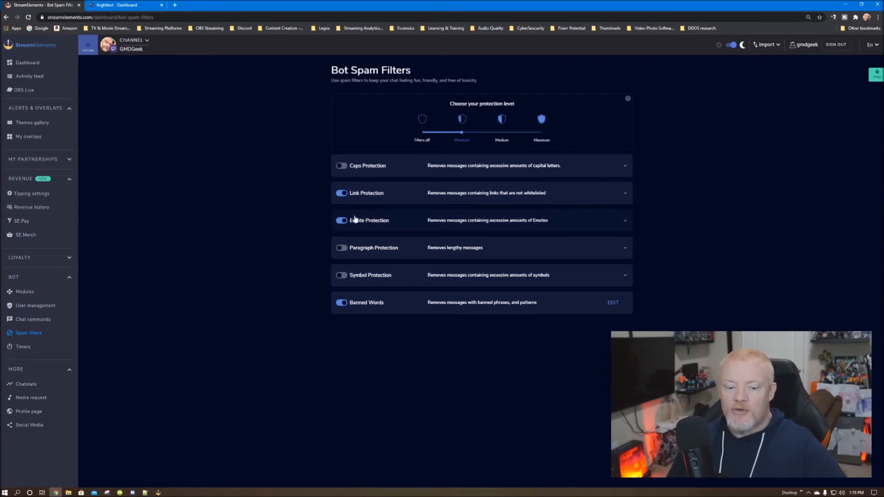
# - Set the Discord timer's online interval to 15 minutes and save the timer
pyautogui.click(56, 346)
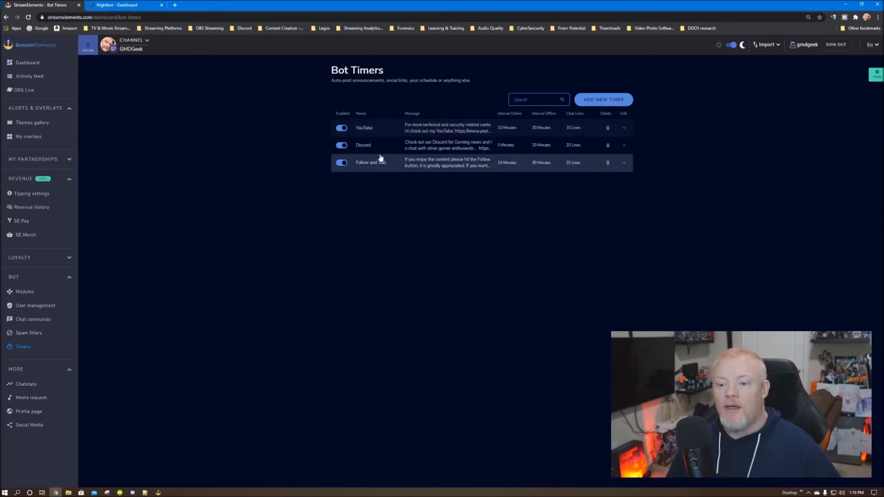
pyautogui.click(489, 150)
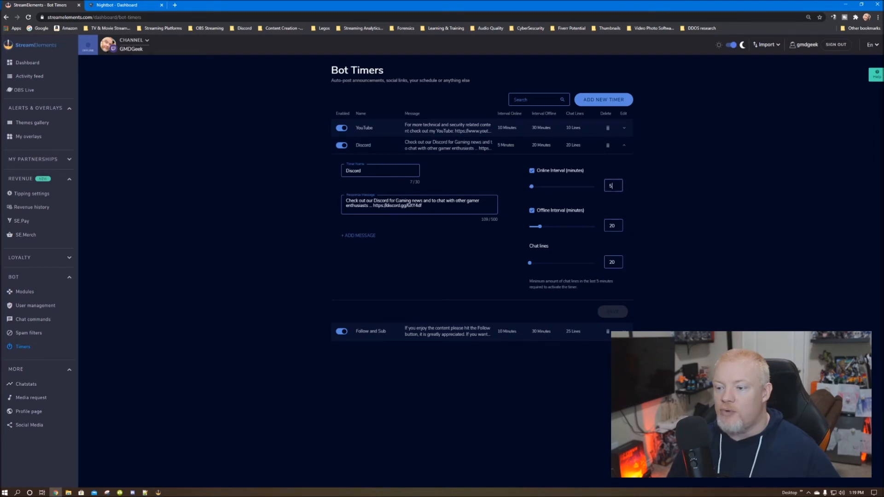
pyautogui.write('1')
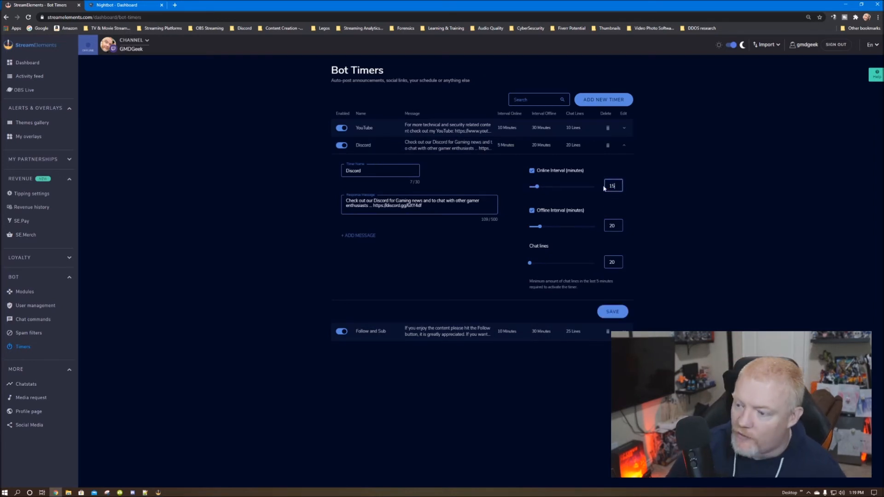
pyautogui.click(613, 311)
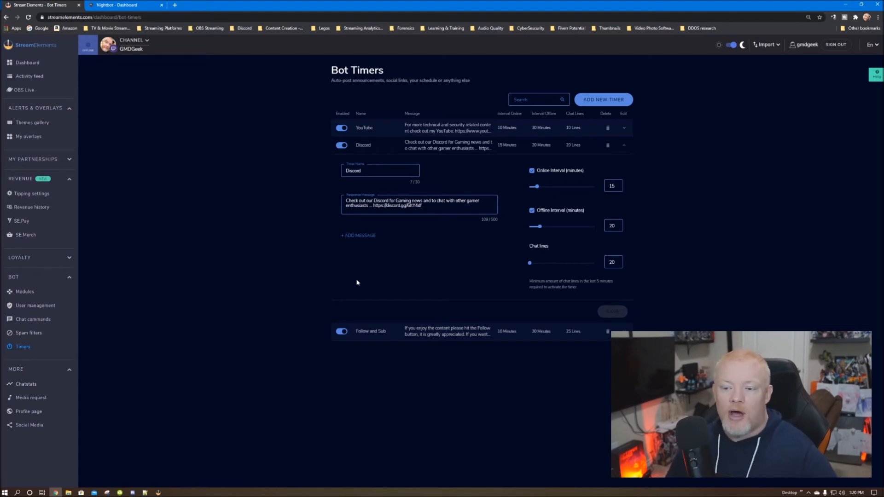
# - Return to the custom chat commands list and look at the options in the Loyalty section
pyautogui.click(41, 318)
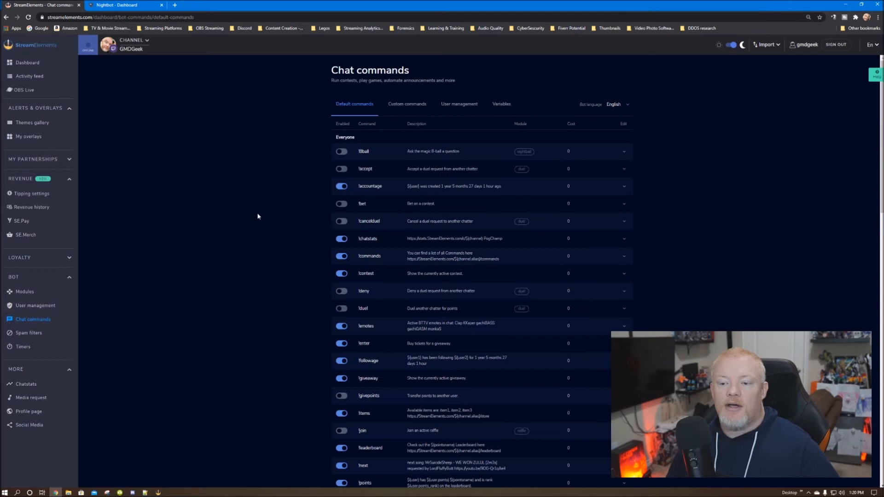
pyautogui.click(403, 115)
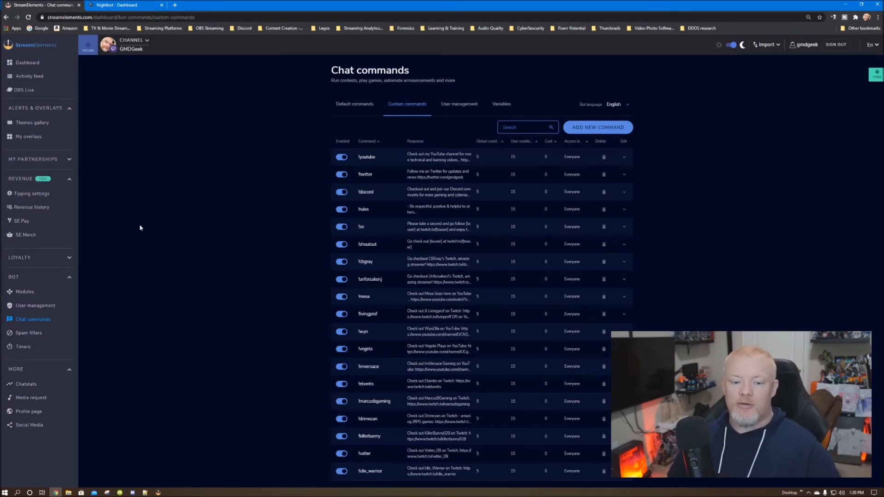
pyautogui.click(65, 260)
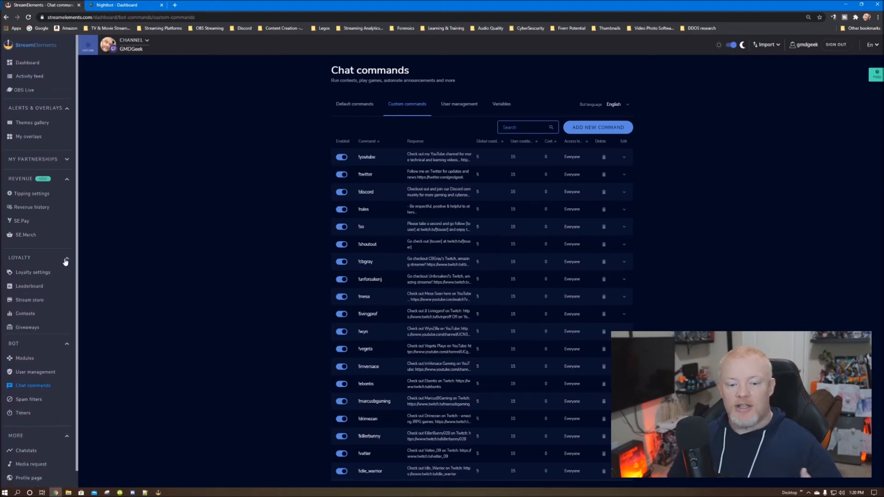
pyautogui.click(65, 260)
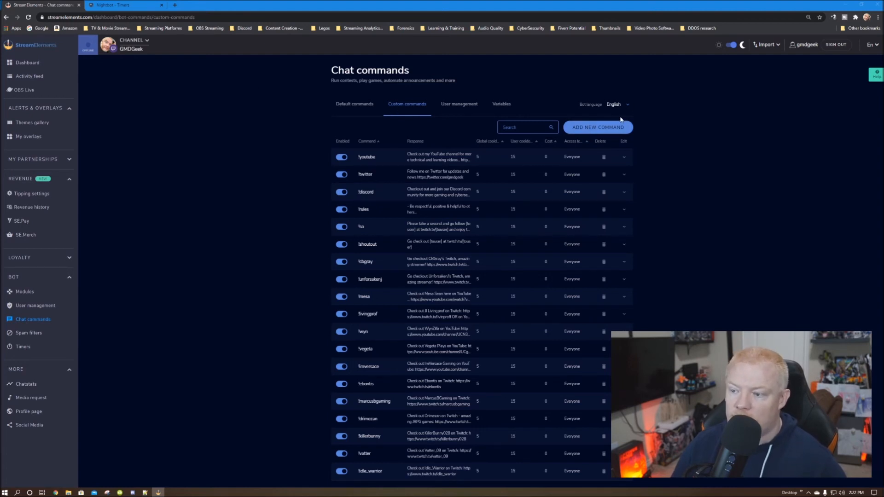
pyautogui.click(603, 128)
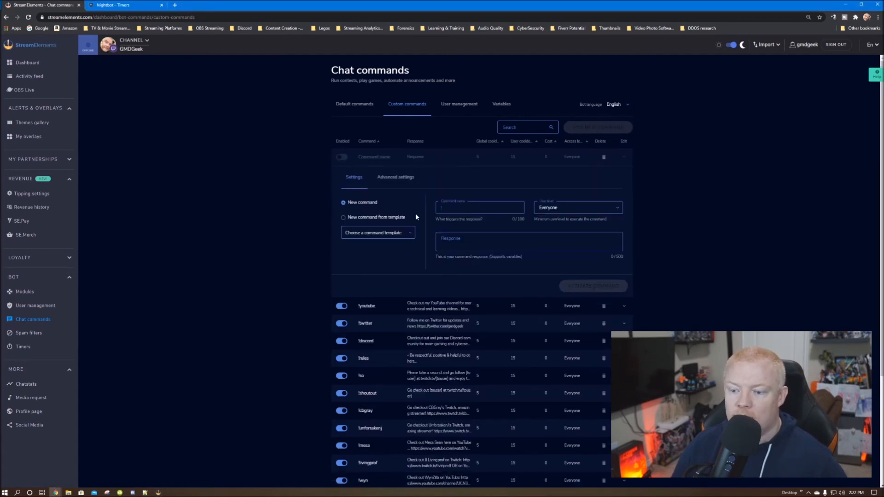
pyautogui.write('!c')
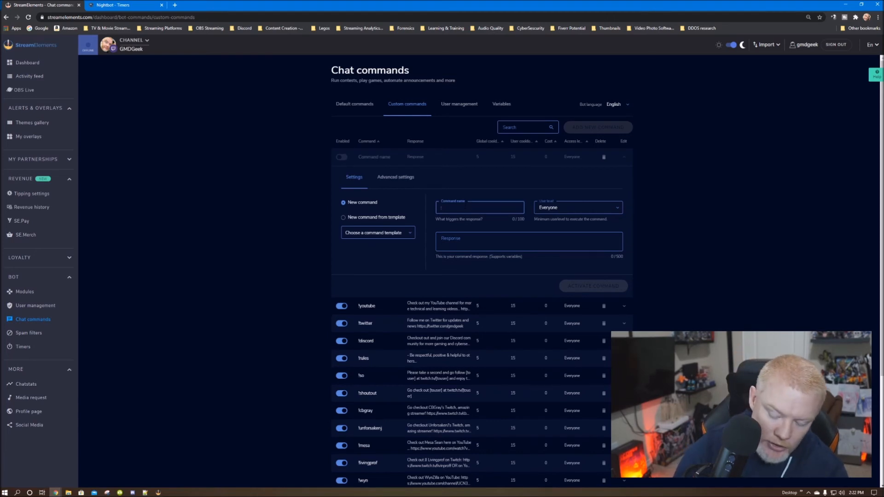
pyautogui.click(506, 241)
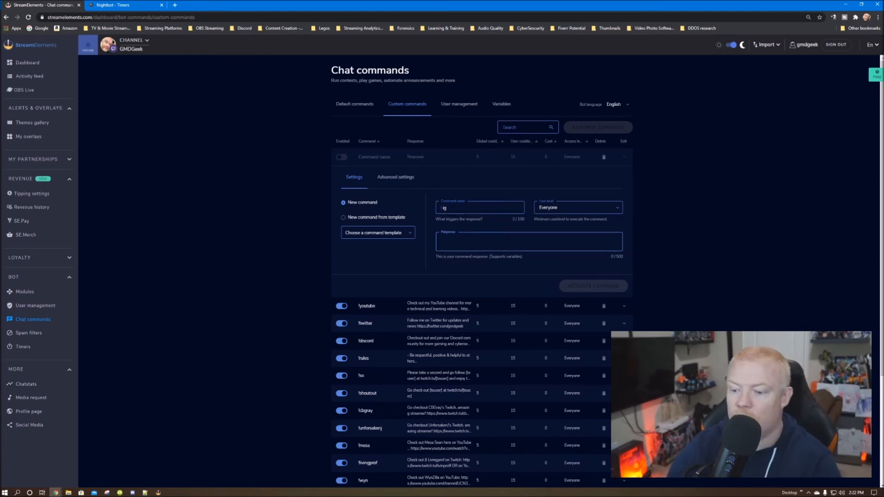
pyautogui.write('Che')
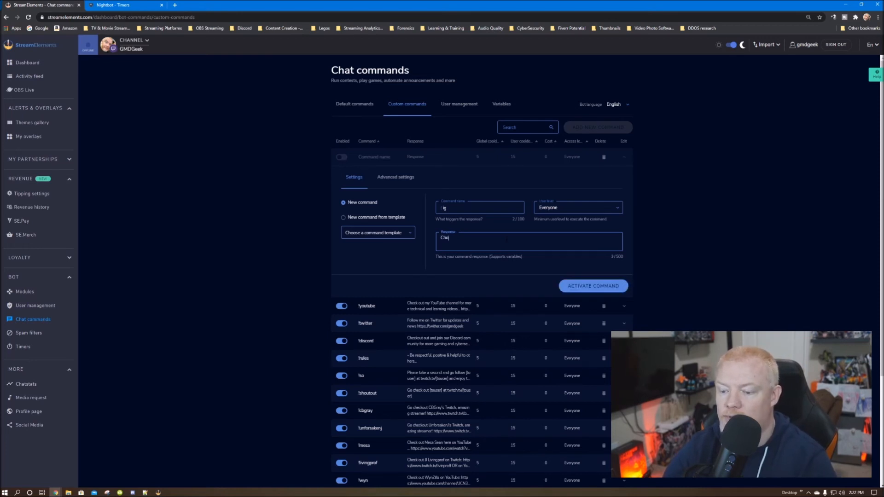
pyautogui.write('cckckout my IG')
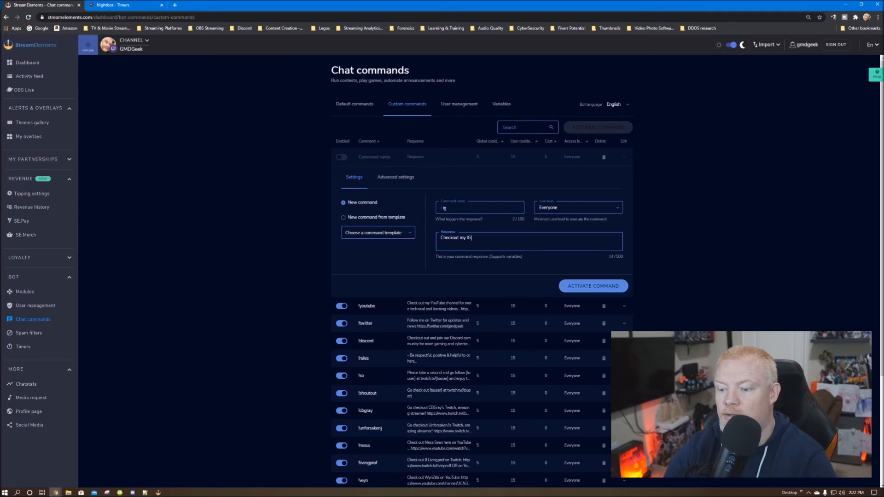
pyautogui.press('BackSpace')
pyautogui.write('nstagram ')
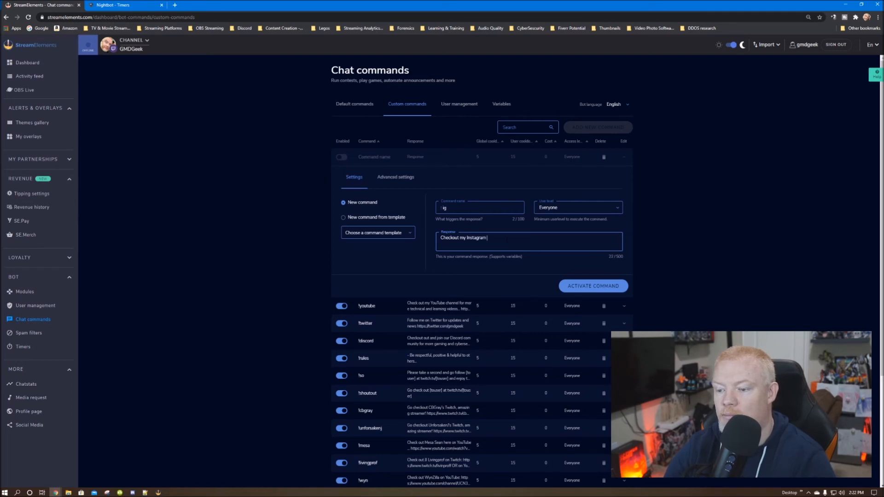
pyautogui.write('Account where I post random')
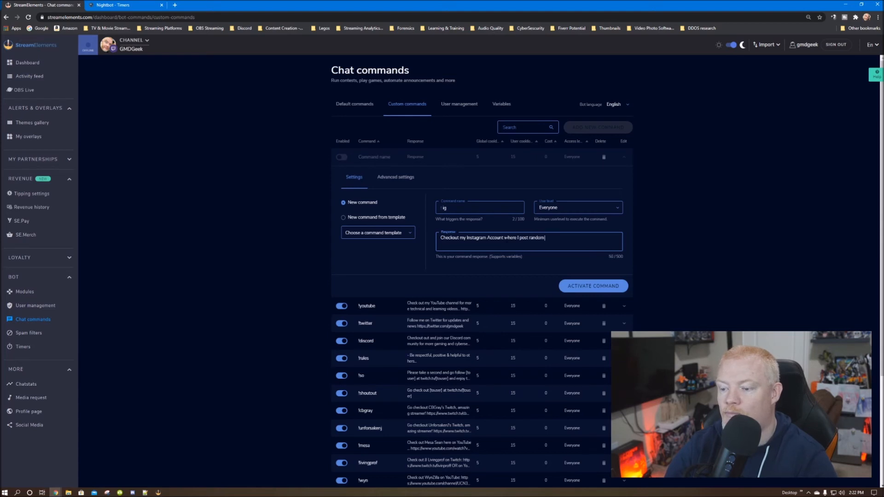
pyautogui.write(' pictures and store')
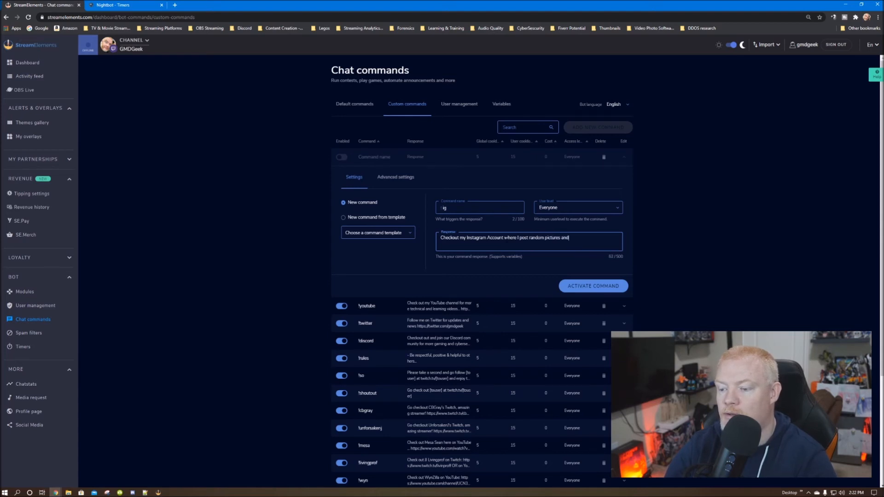
pyautogui.press('BackSpace')
pyautogui.press('BackSpace')
pyautogui.write('ies from the ever')
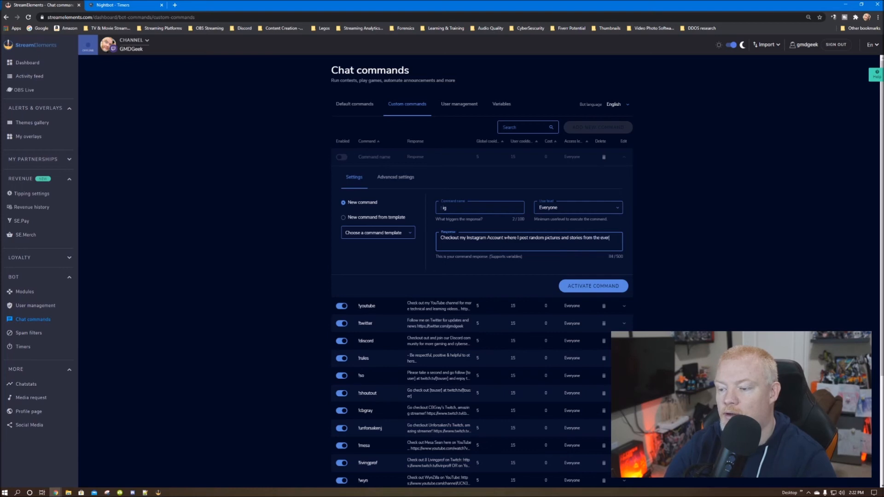
pyautogui.write('y day ....')
pyautogui.write('https://www.instagram.com/gmdgeek/')
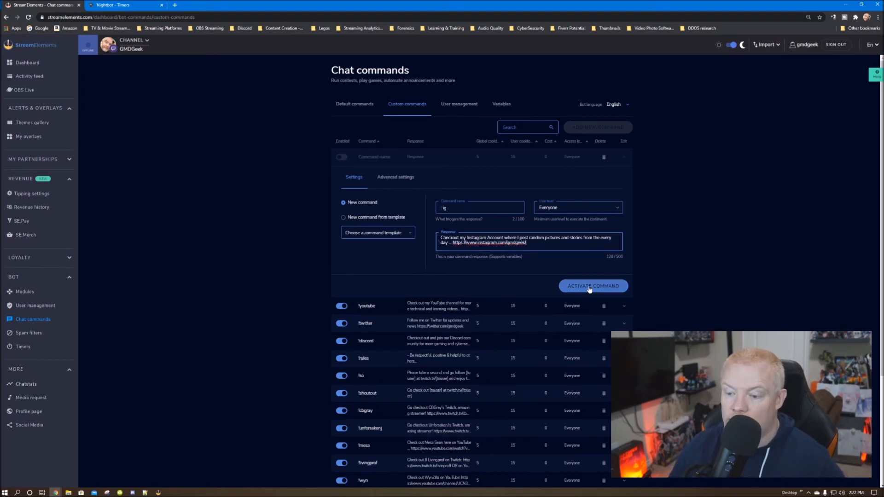
# - Look through the command templates and the advanced settings of the new ig command, and activate it
pyautogui.click(391, 232)
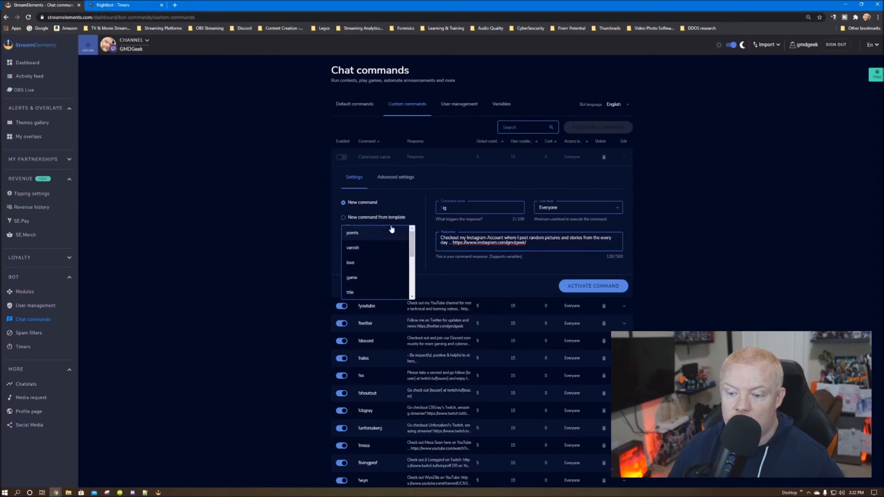
pyautogui.click(396, 202)
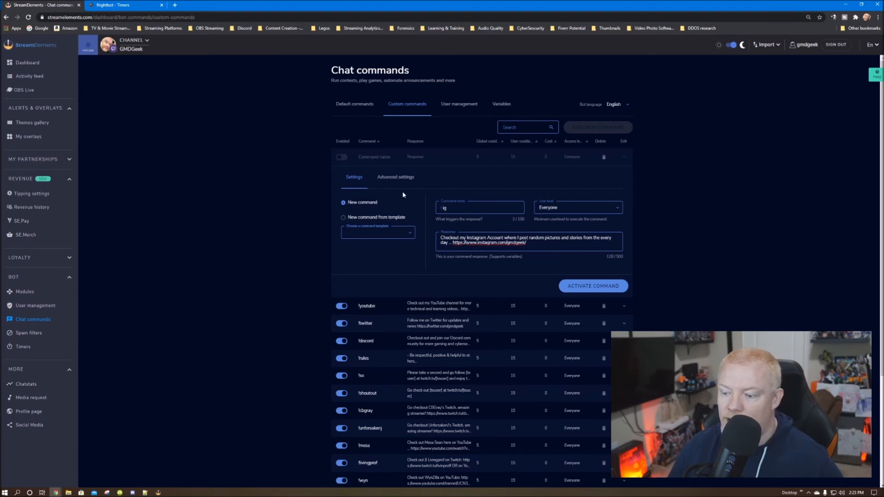
pyautogui.click(394, 177)
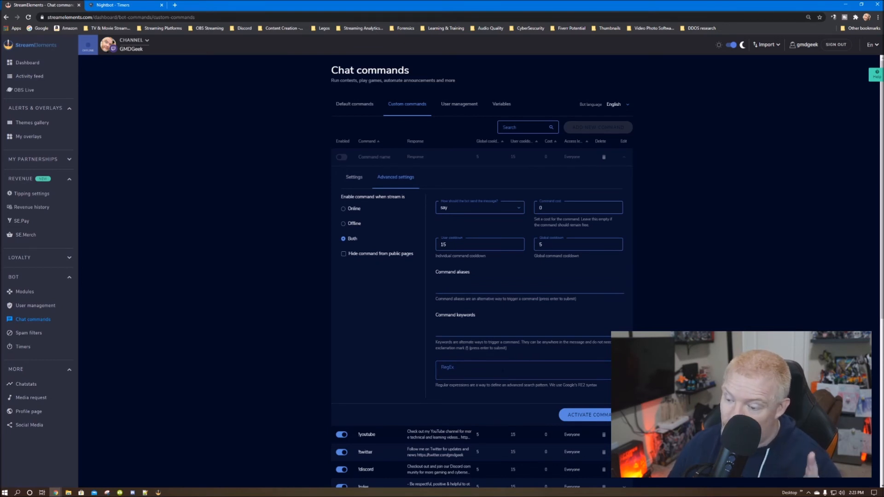
pyautogui.click(352, 178)
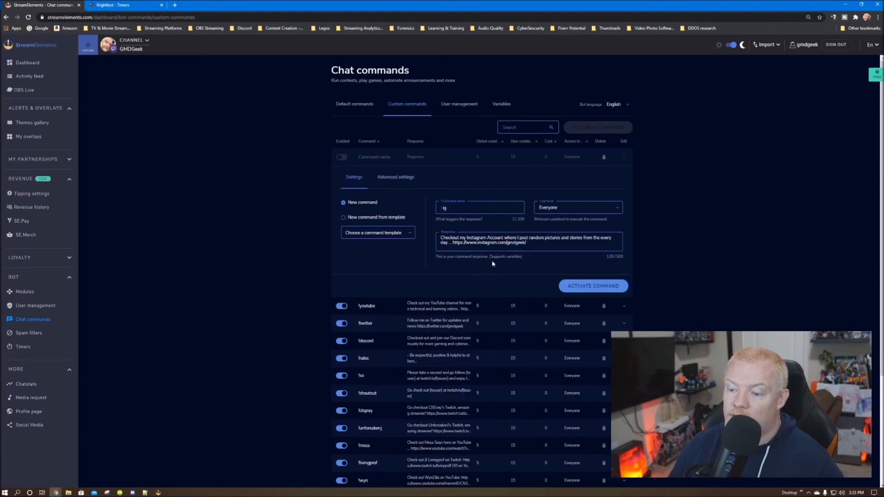
pyautogui.click(612, 289)
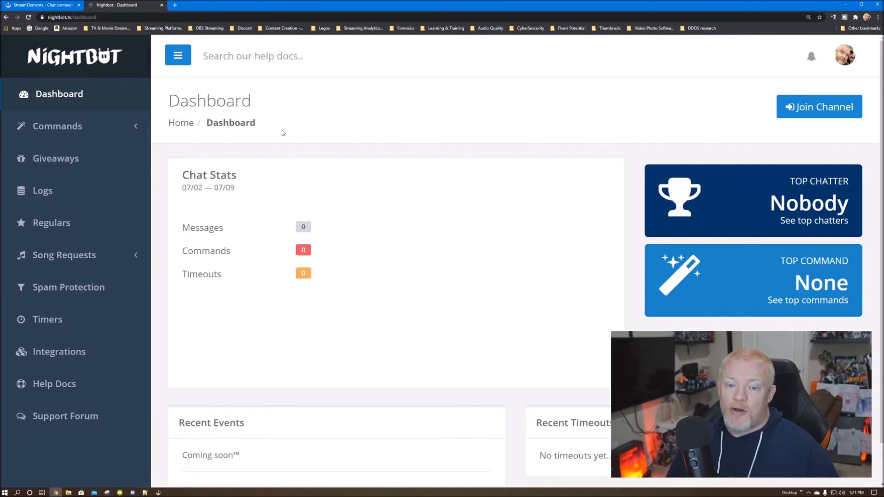
# - In Nightbot, have the bot join the channel, dismiss the moderator instructions, and make the bot leave the channel again
pyautogui.click(802, 115)
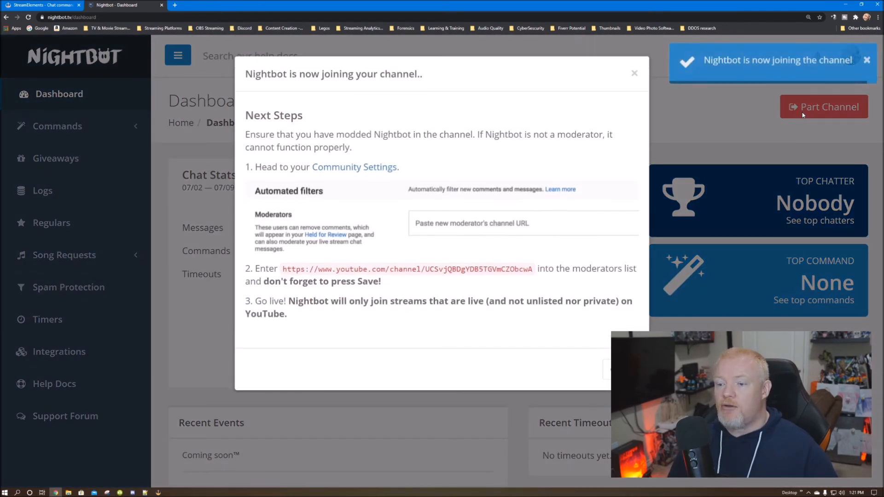
pyautogui.click(635, 75)
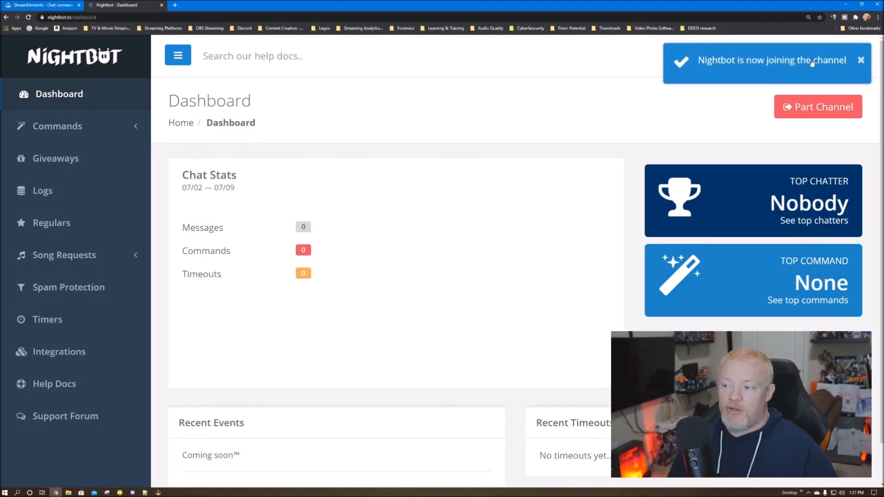
pyautogui.click(824, 113)
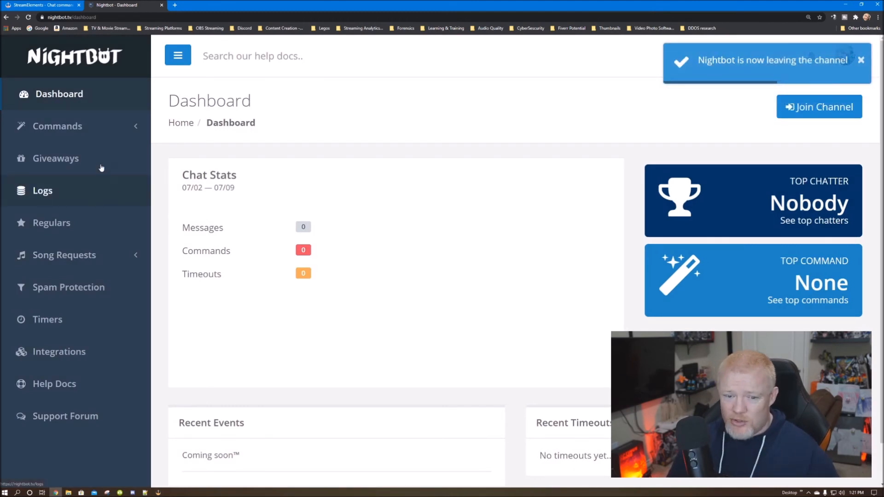
# - Open Nightbot's custom commands list, examine the form for adding a command, and close it without creating one
pyautogui.click(81, 134)
pyautogui.click(53, 153)
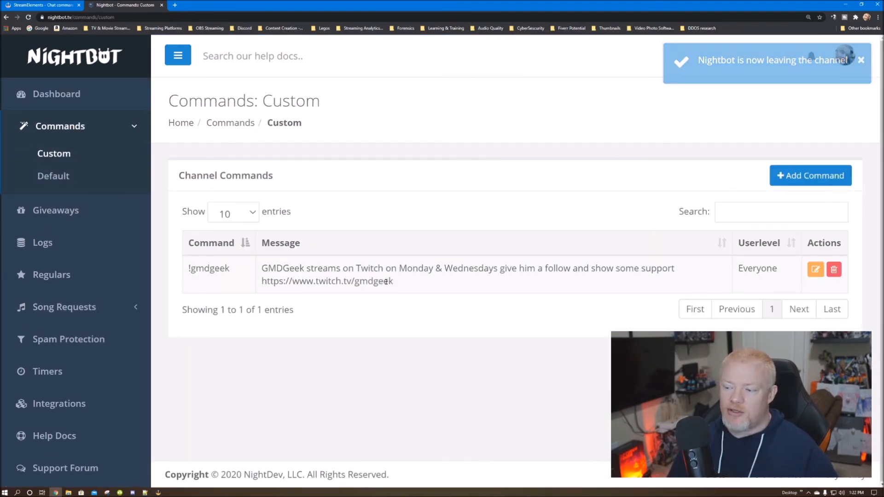
pyautogui.click(783, 177)
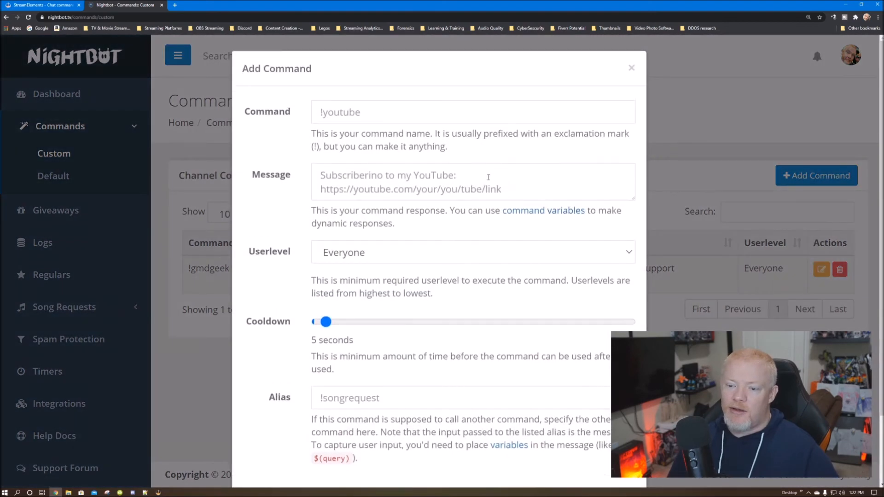
pyautogui.scroll(-2, 457, 211)
pyautogui.scroll(1, 463, 221)
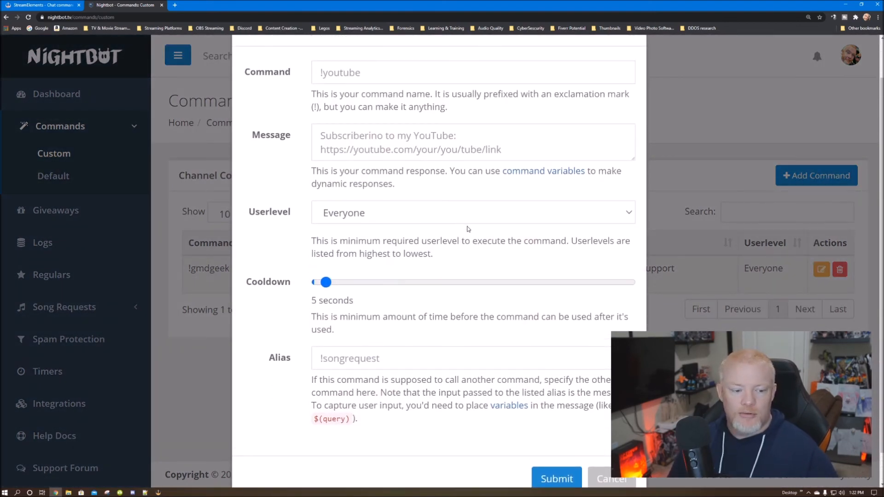
pyautogui.click(599, 483)
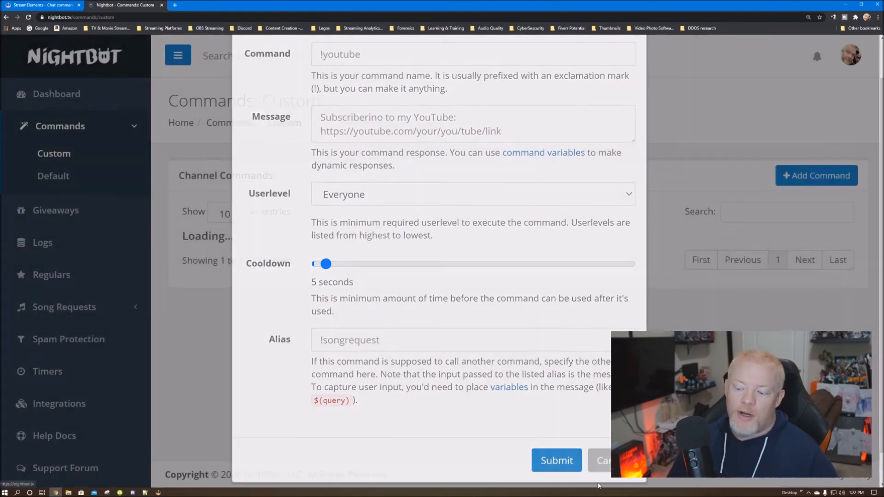
# - Review Nightbot's default commands from start to end and look at the giveaway settings
pyautogui.click(44, 180)
pyautogui.scroll(-5, 357, 179)
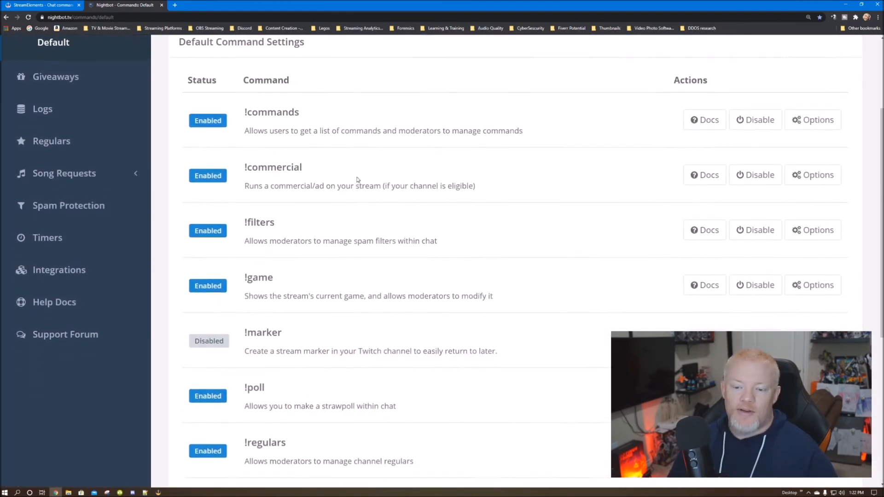
pyautogui.scroll(-4, 357, 180)
pyautogui.scroll(8, 357, 177)
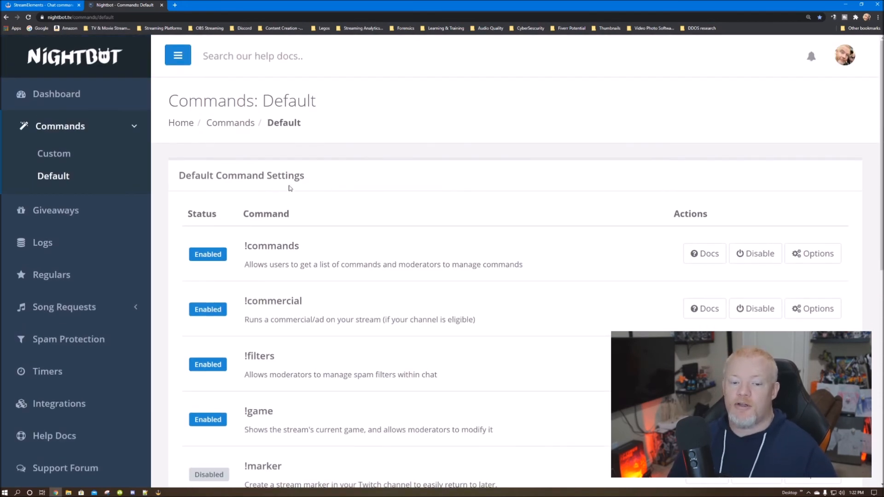
pyautogui.click(70, 214)
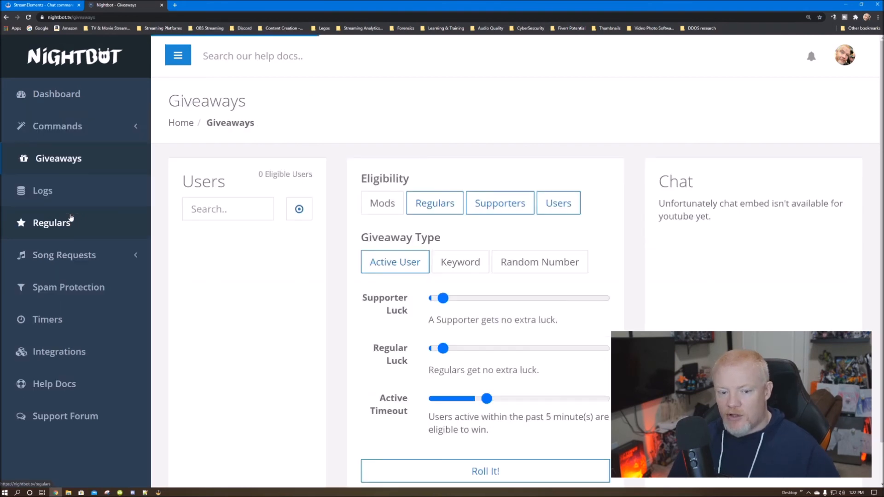
# - Review the spam protection filters and inspect the Blacklist Words/Phrases options without changing them
pyautogui.click(70, 295)
pyautogui.scroll(-3, 529, 230)
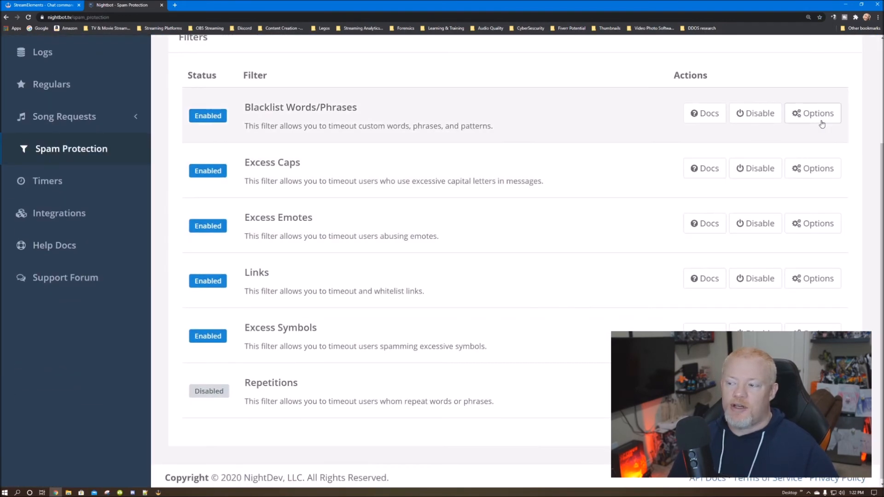
pyautogui.click(813, 114)
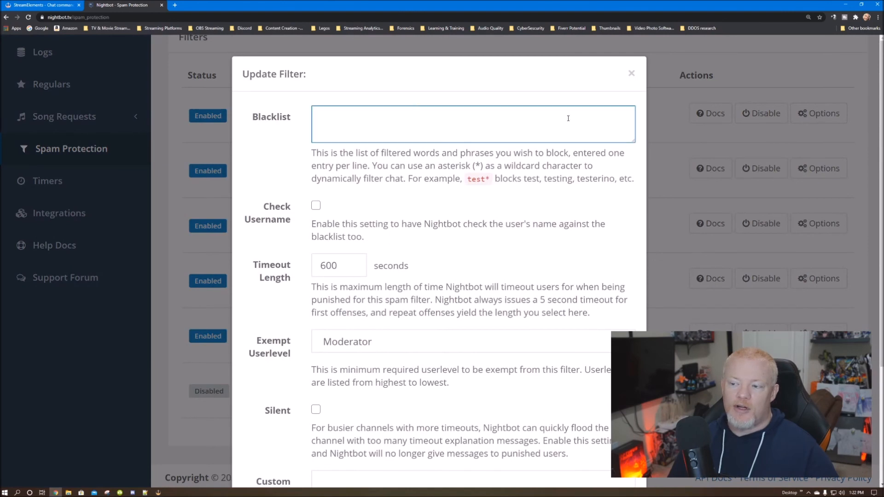
pyautogui.click(631, 75)
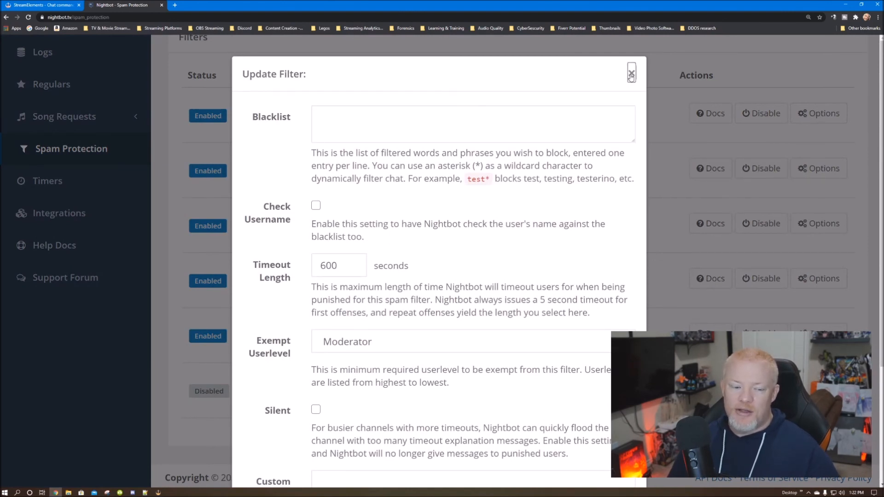
pyautogui.click(630, 75)
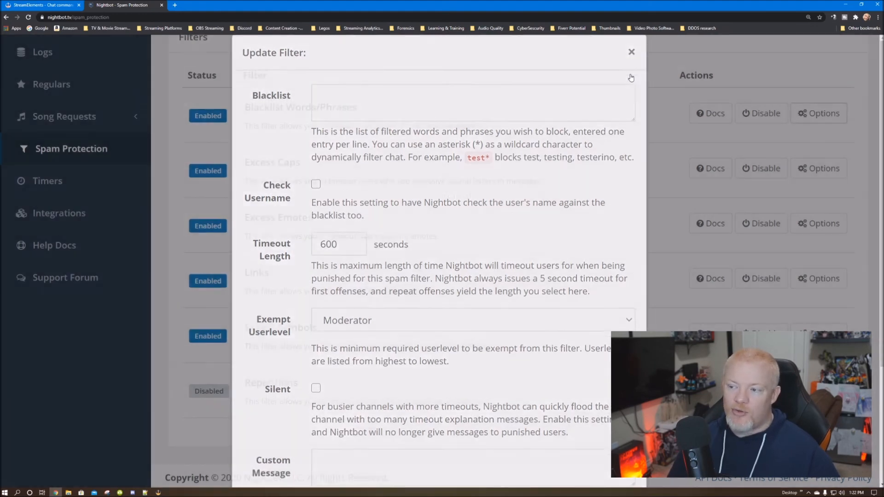
pyautogui.scroll(-1, 341, 171)
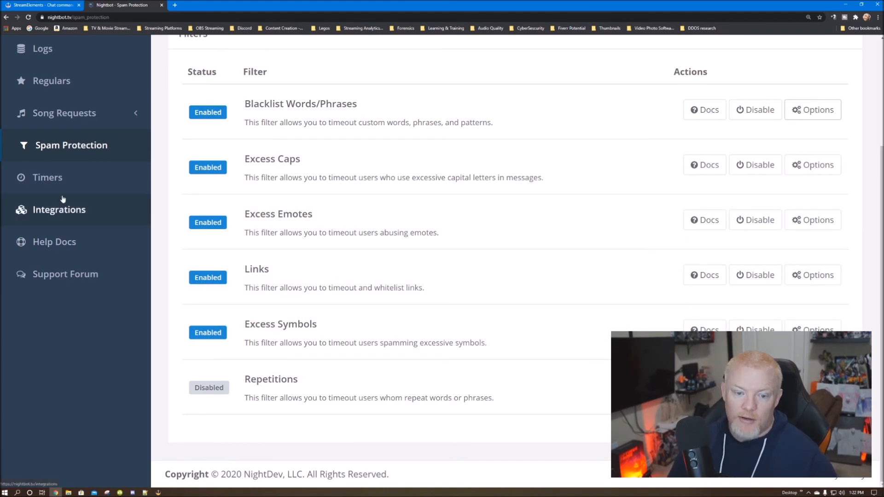
# - Look at the Nightbot timers list and minimize the browser window
pyautogui.click(49, 180)
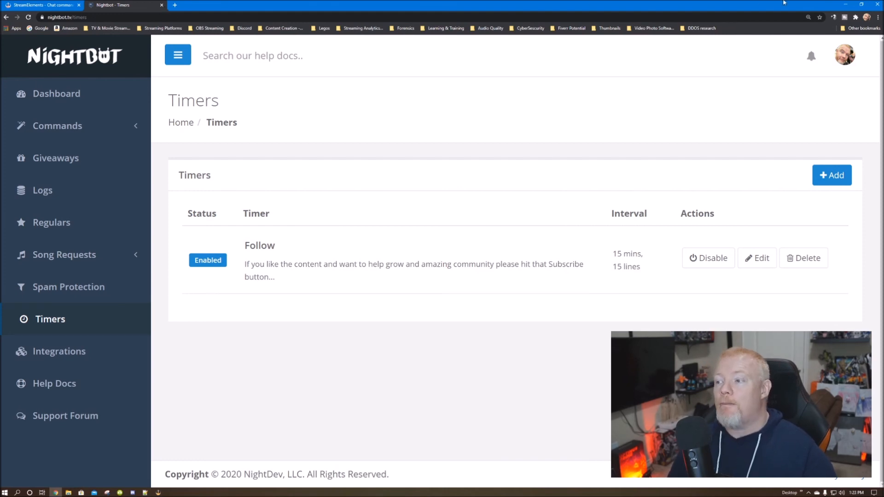
pyautogui.click(845, 4)
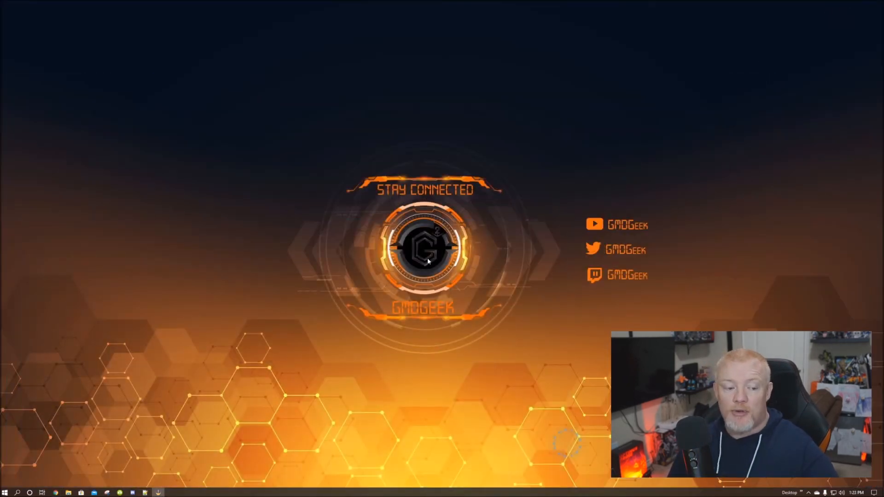